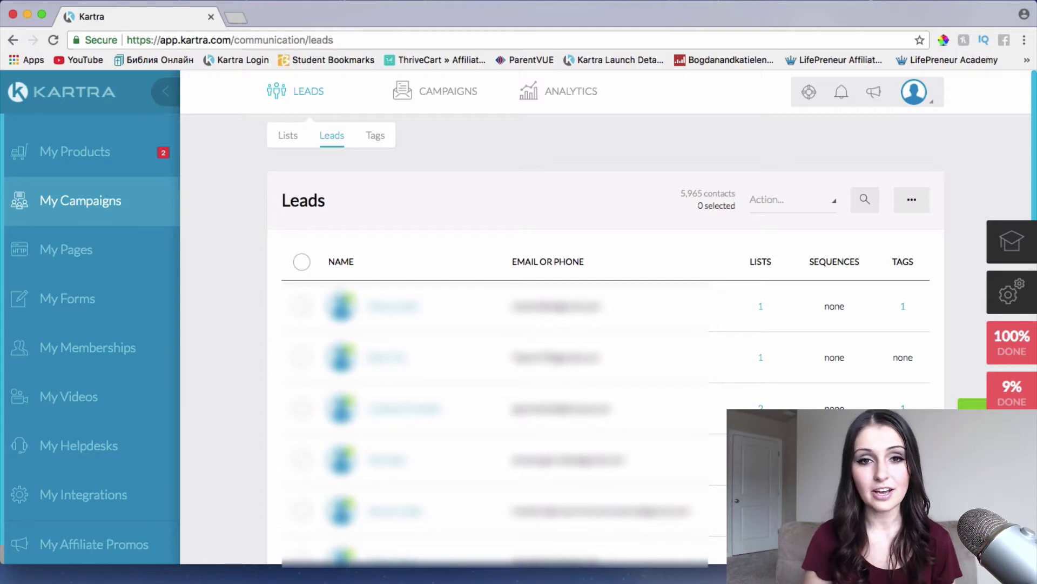
# Step: Open a lead's record and review its profile, customer value, score, join date, tags and notes, starting a new note
pyautogui.press('super+Tab')
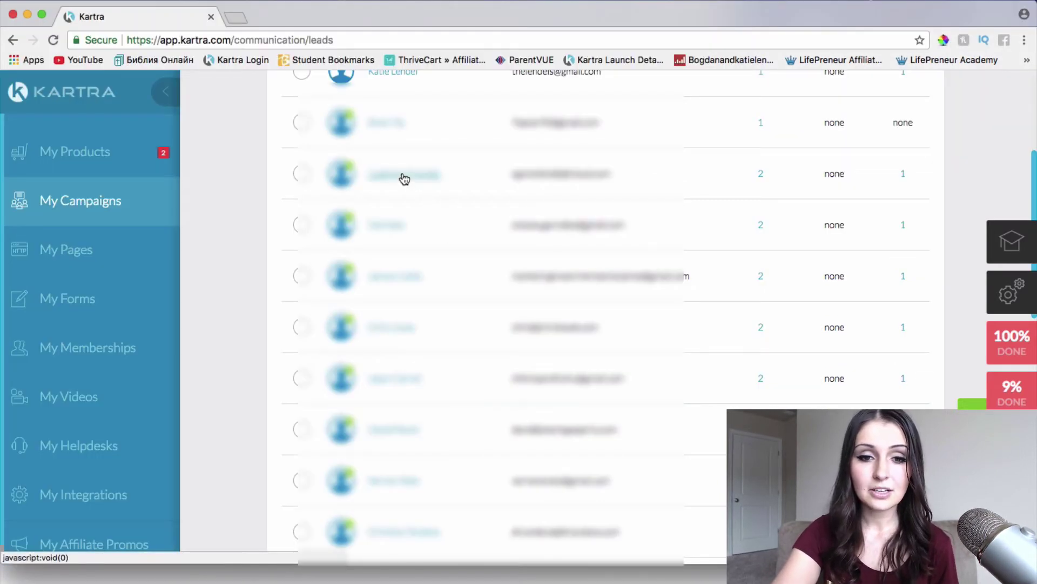
pyautogui.click(403, 178)
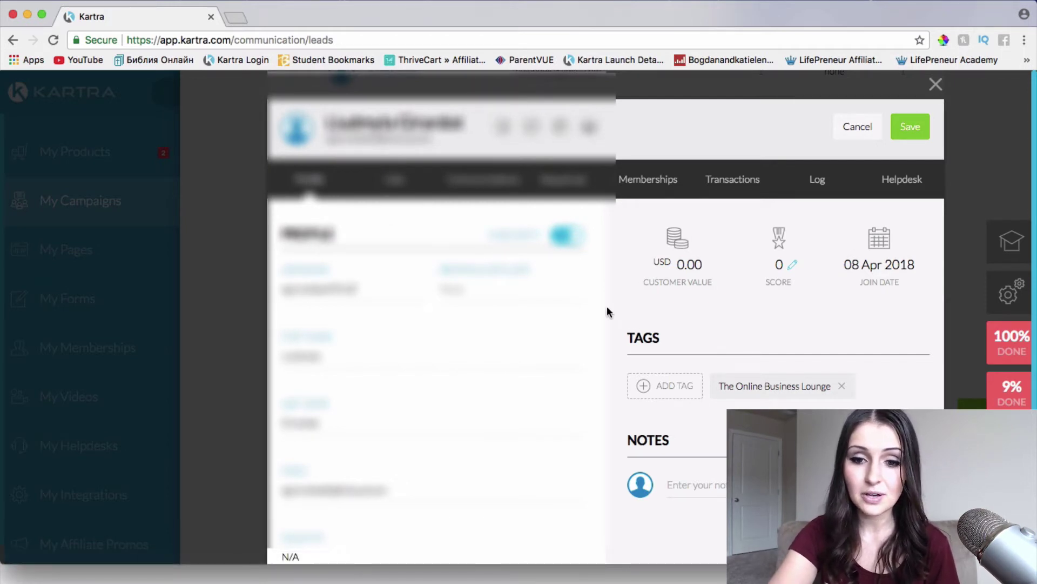
pyautogui.scroll(-3, 817, 349)
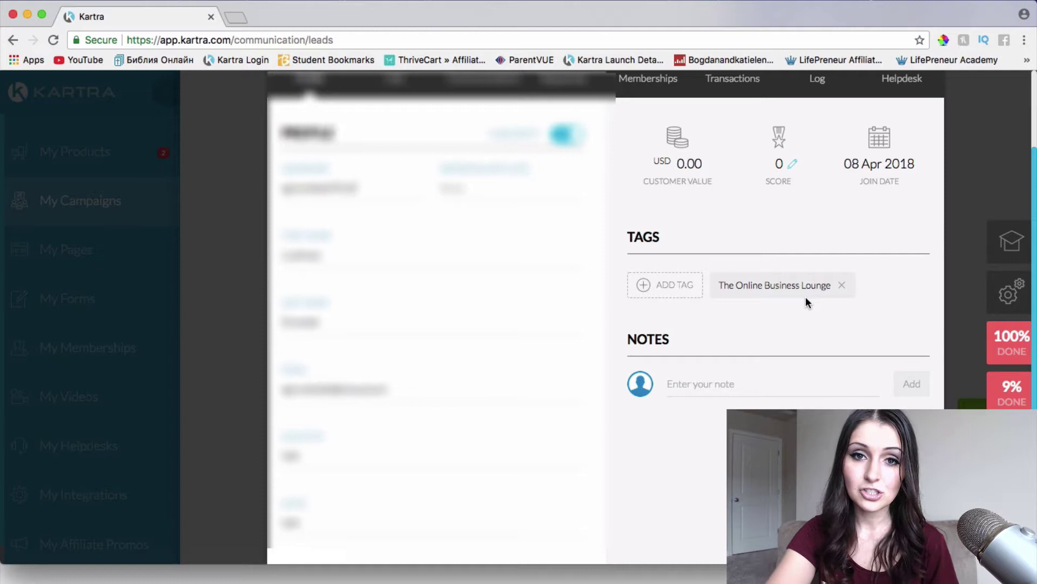
pyautogui.scroll(2, 681, 328)
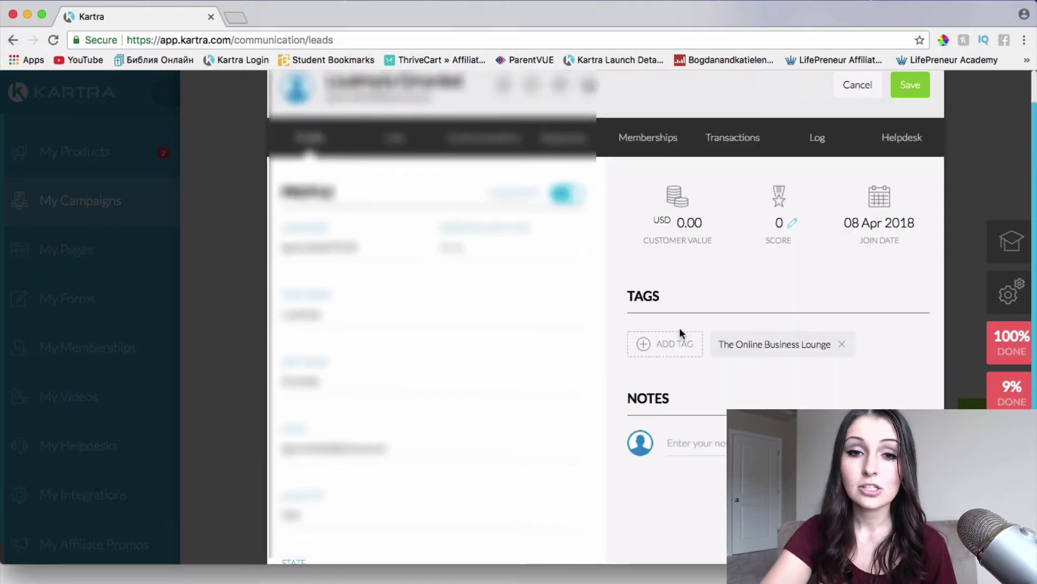
pyautogui.scroll(-3, 683, 376)
pyautogui.click(678, 366)
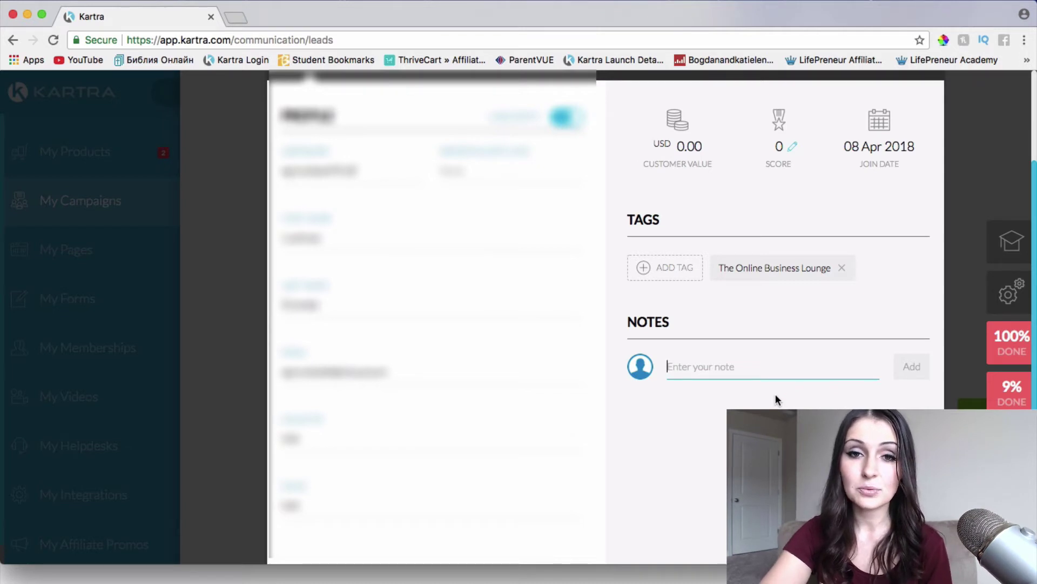
pyautogui.scroll(3, 776, 395)
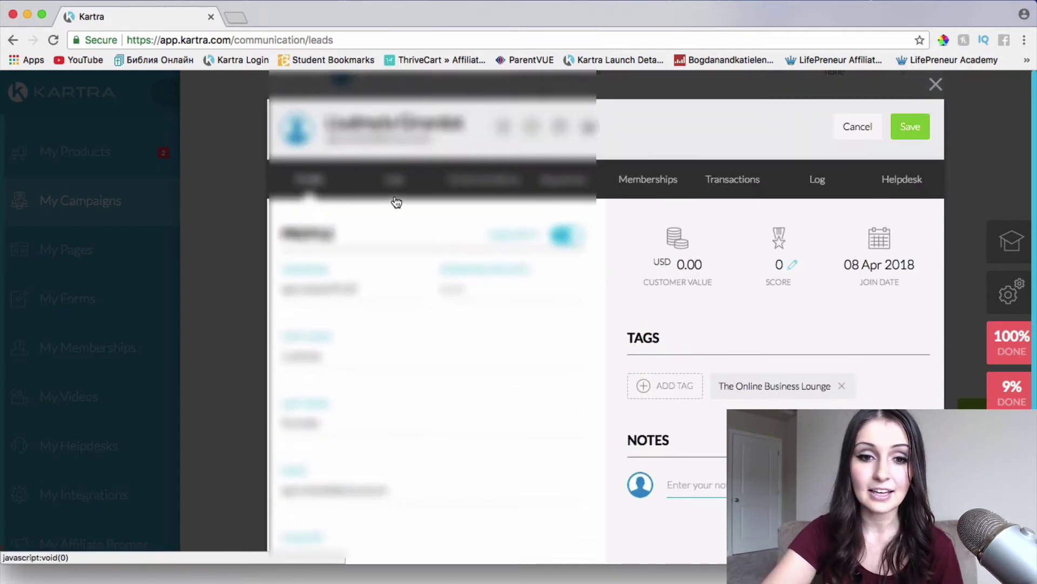
# Step: Show the lead's subscribed lists, then the three delivered emails with their open and click status
pyautogui.click(394, 179)
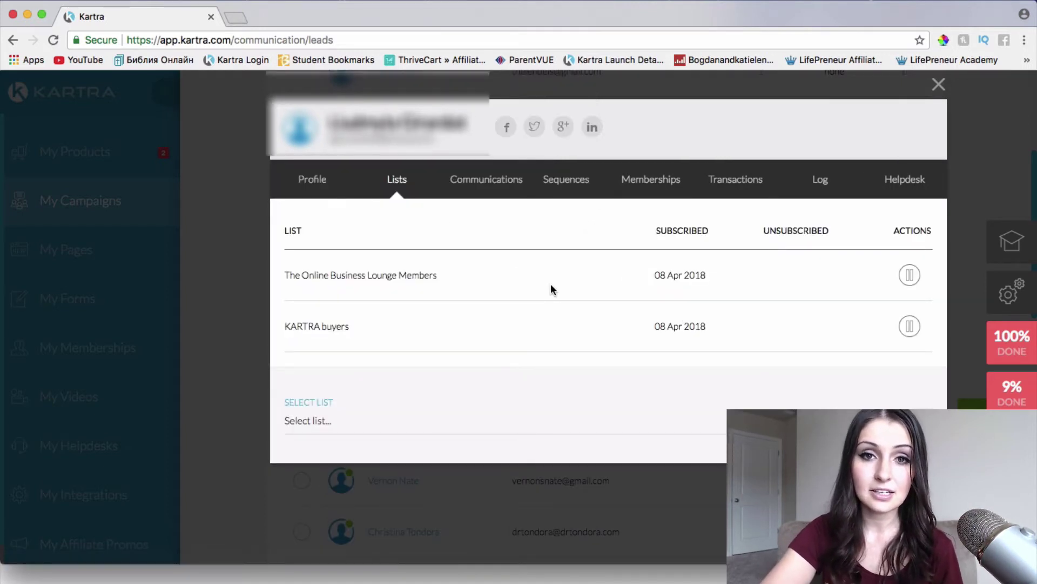
pyautogui.click(496, 181)
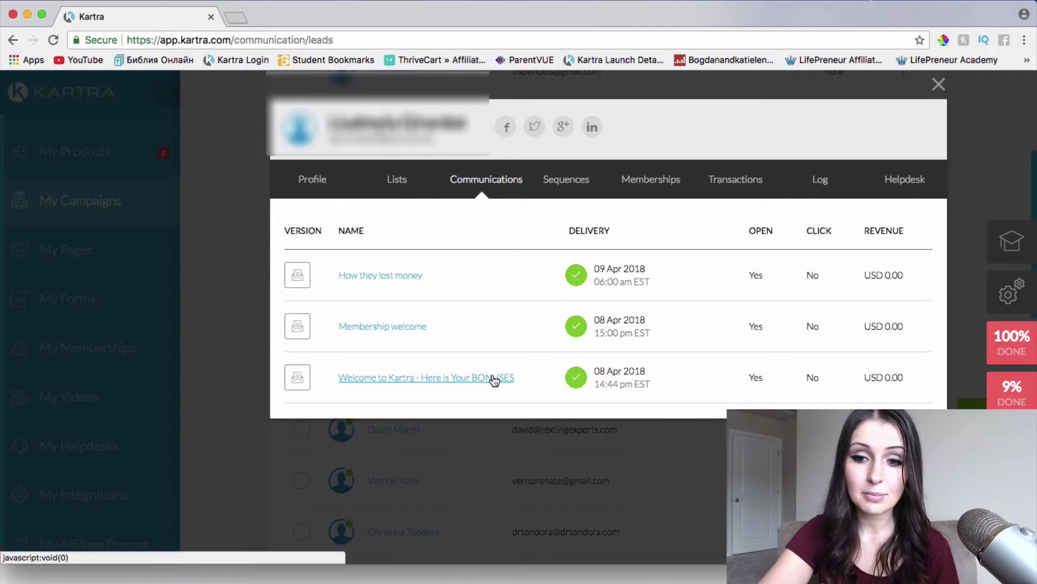
# Step: Show the empty Sequences tab and browse the available sequences and steps without choosing any
pyautogui.click(571, 189)
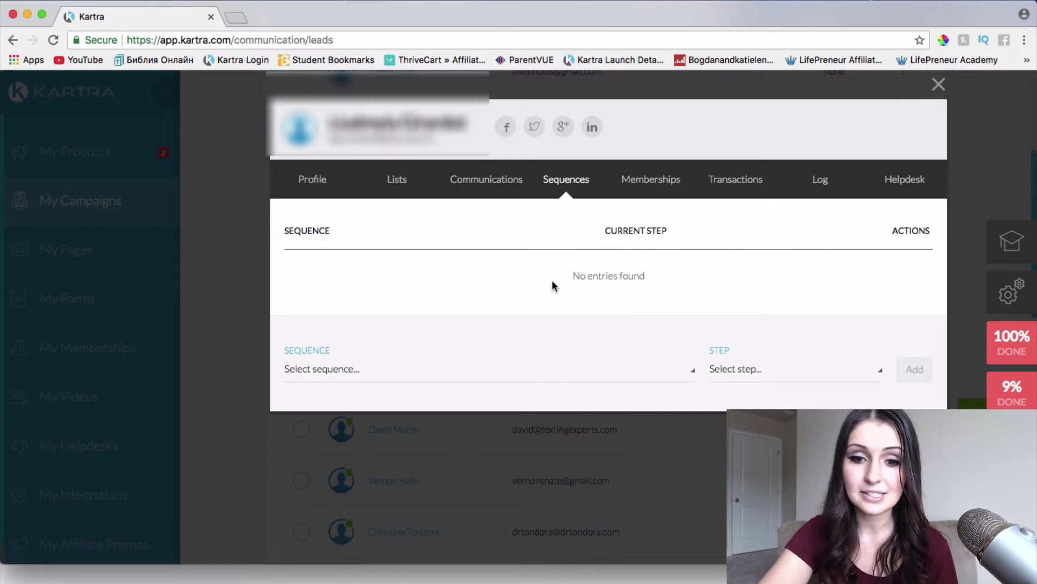
pyautogui.click(355, 373)
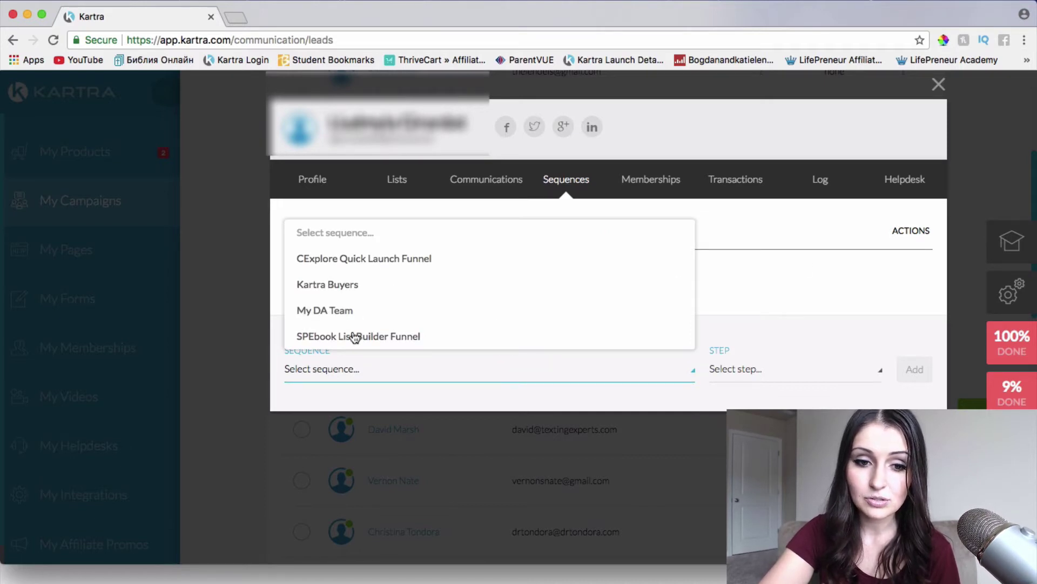
pyautogui.click(749, 363)
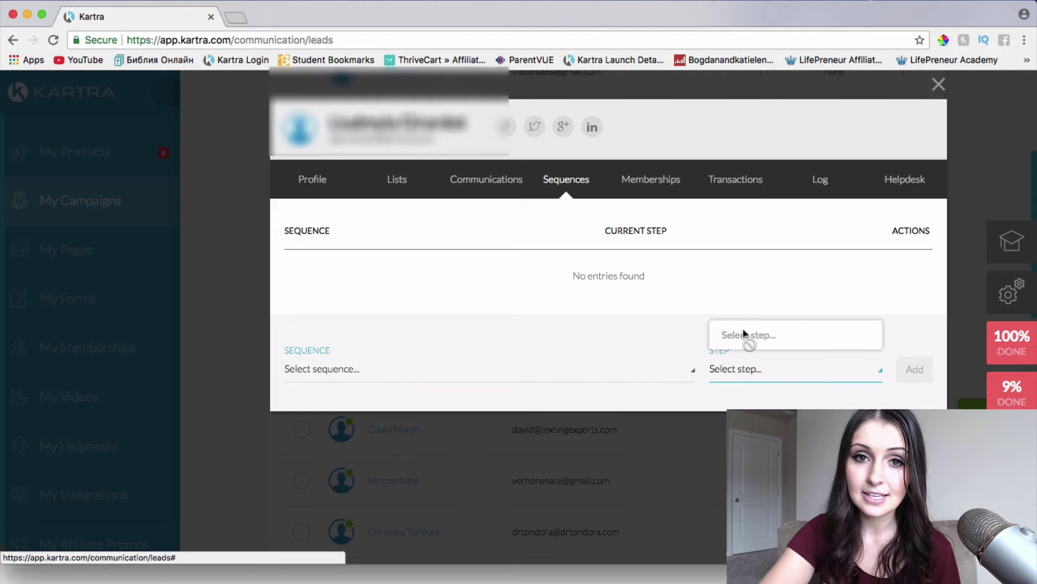
pyautogui.click(767, 371)
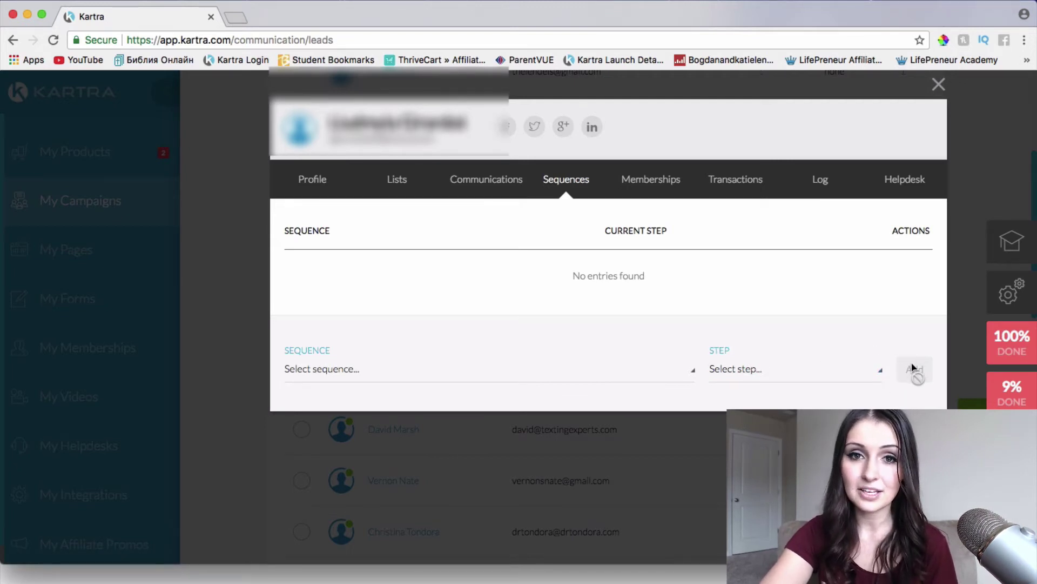
# Step: View the active Online Business Lounge membership at Full Access and select The Online Business Lounge to grant
pyautogui.click(647, 180)
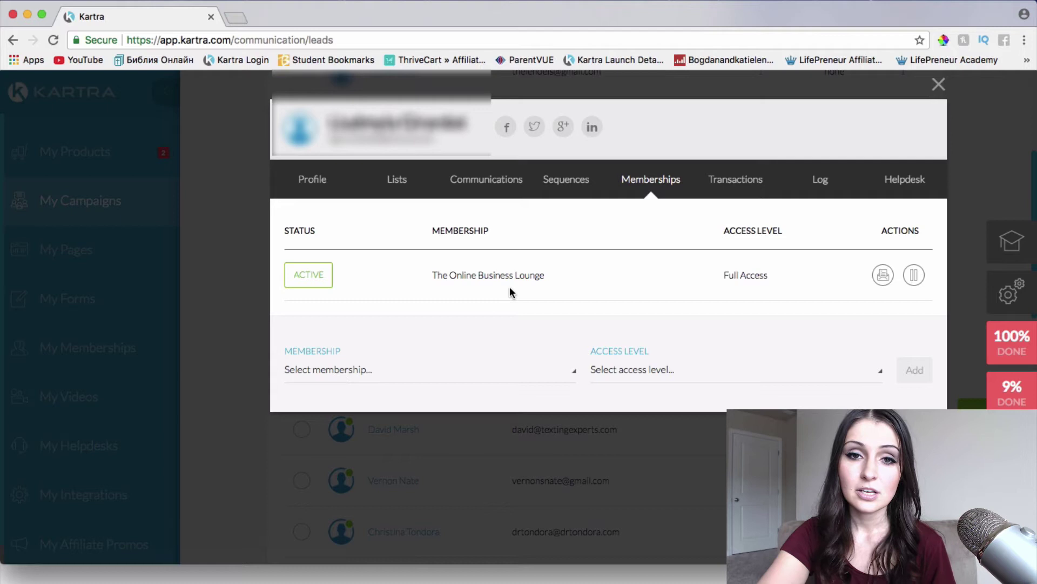
pyautogui.click(383, 378)
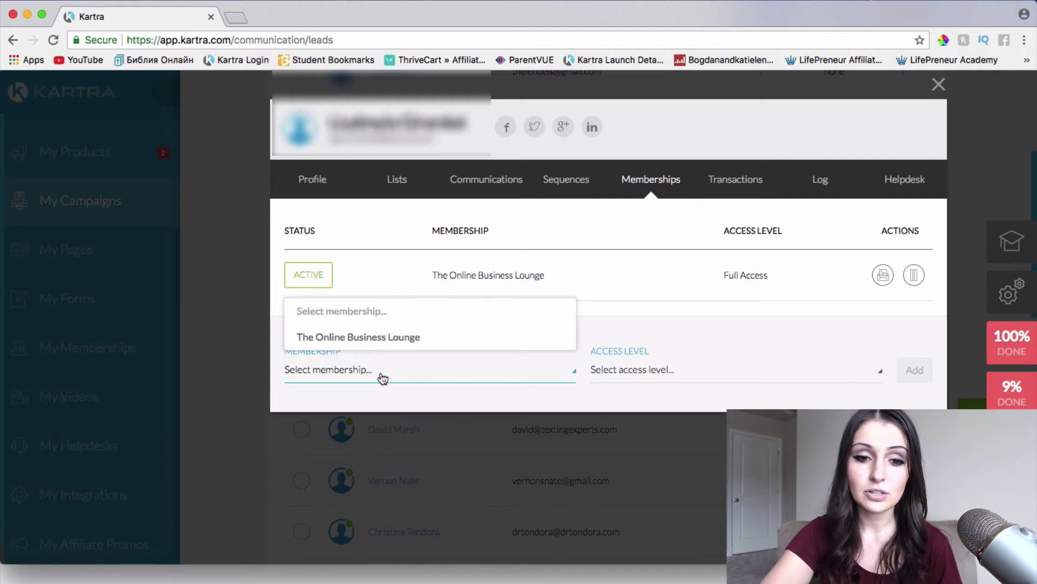
pyautogui.click(383, 379)
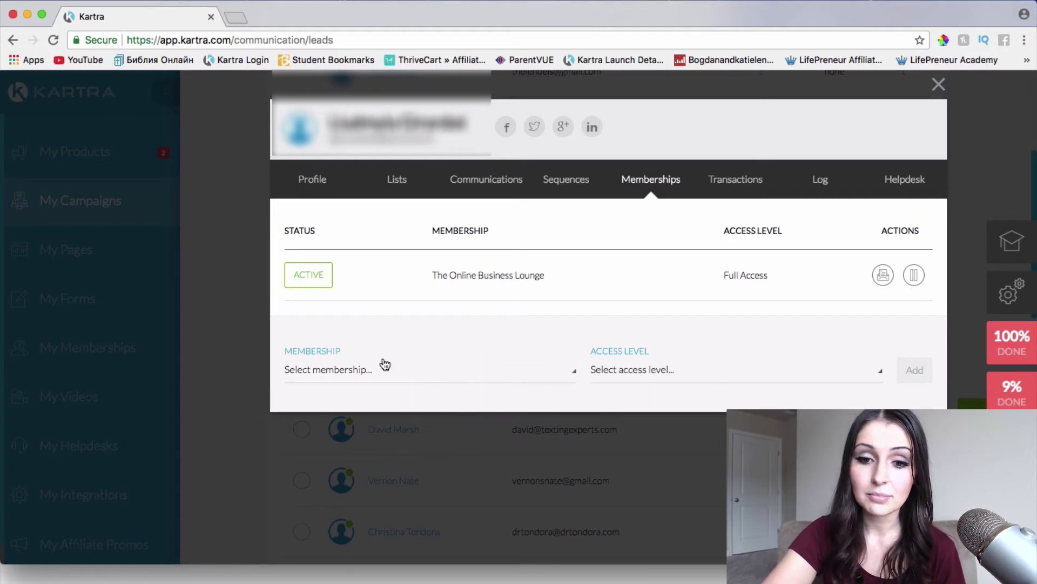
pyautogui.click(480, 374)
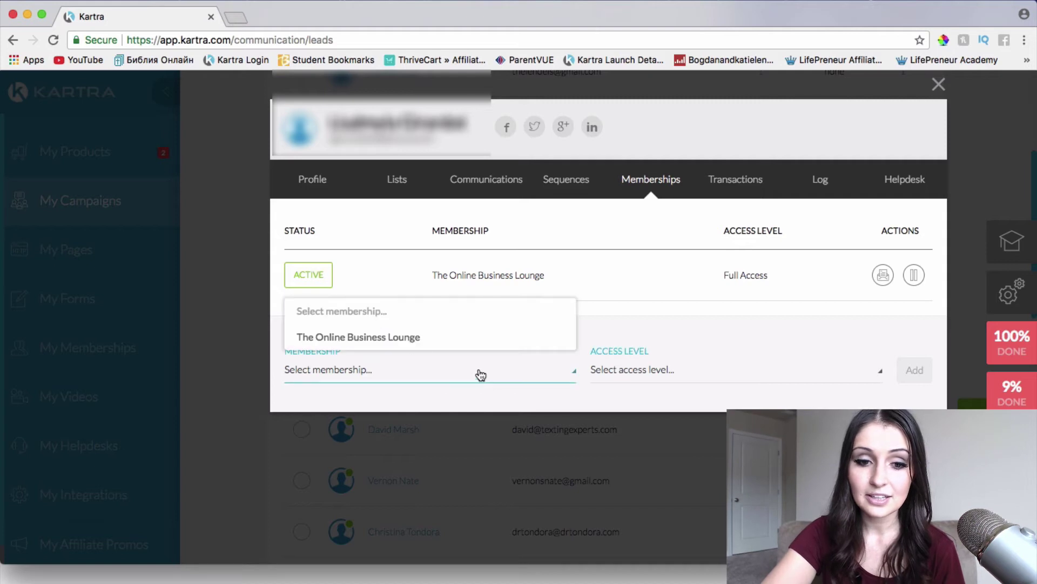
pyautogui.click(413, 338)
pyautogui.click(454, 380)
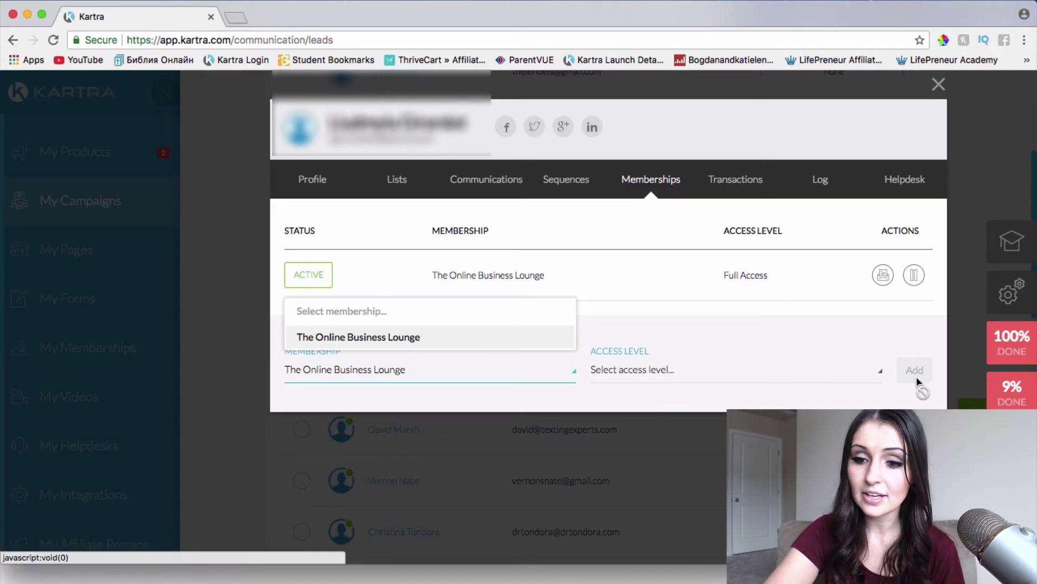
pyautogui.click(568, 327)
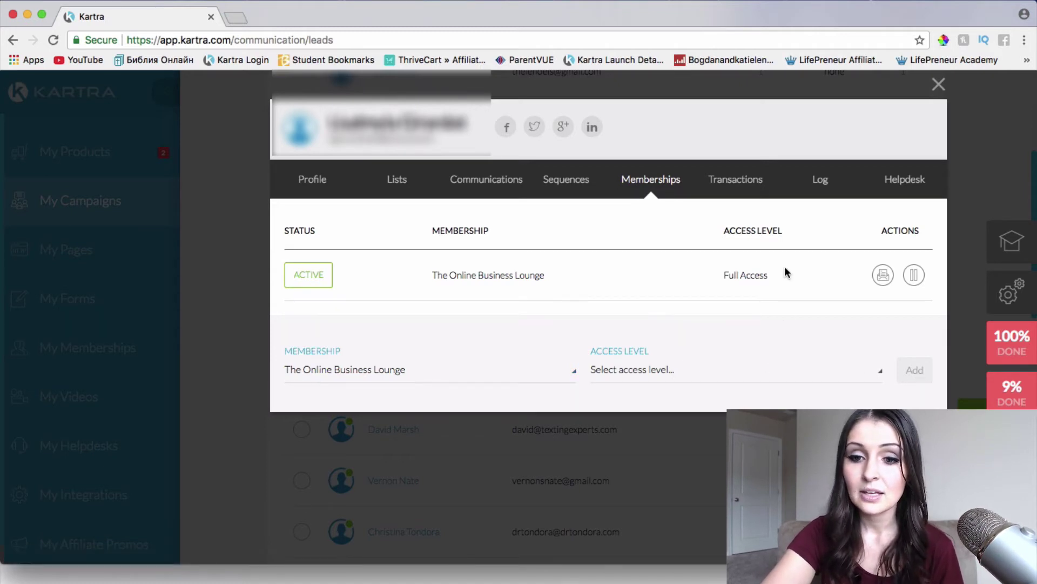
pyautogui.click(741, 182)
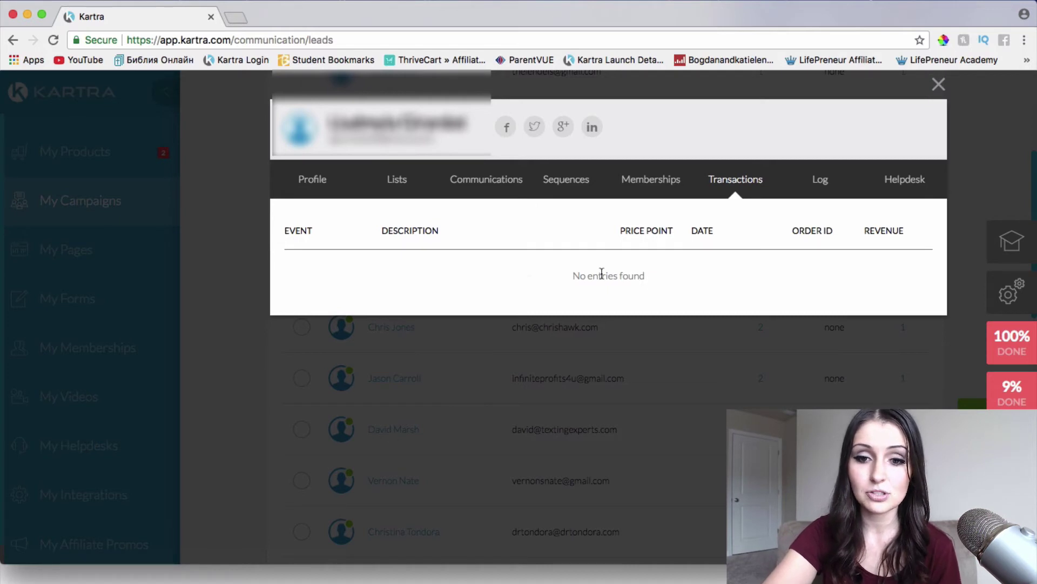
pyautogui.click(819, 195)
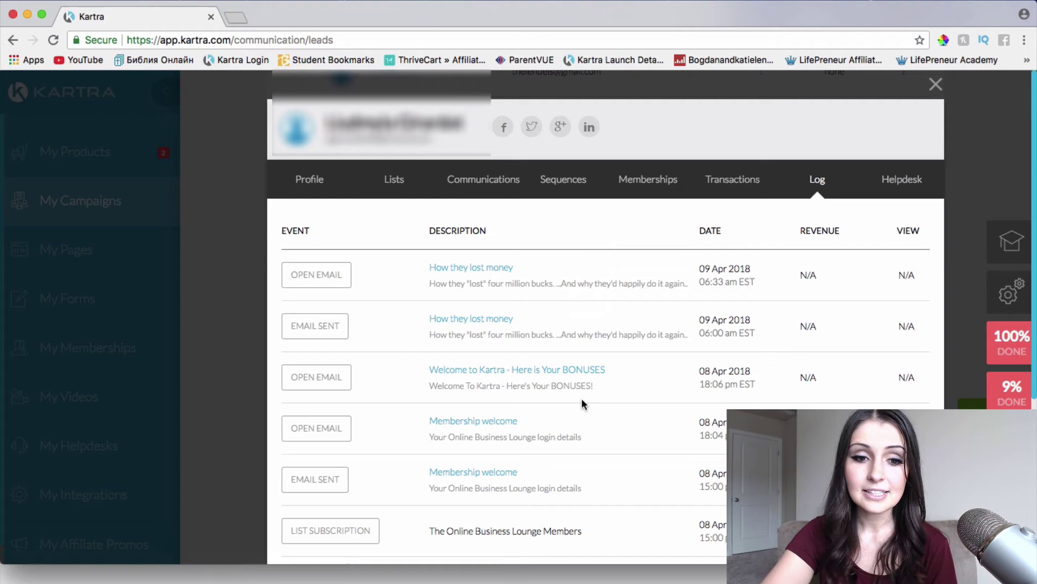
pyautogui.scroll(-5, 582, 400)
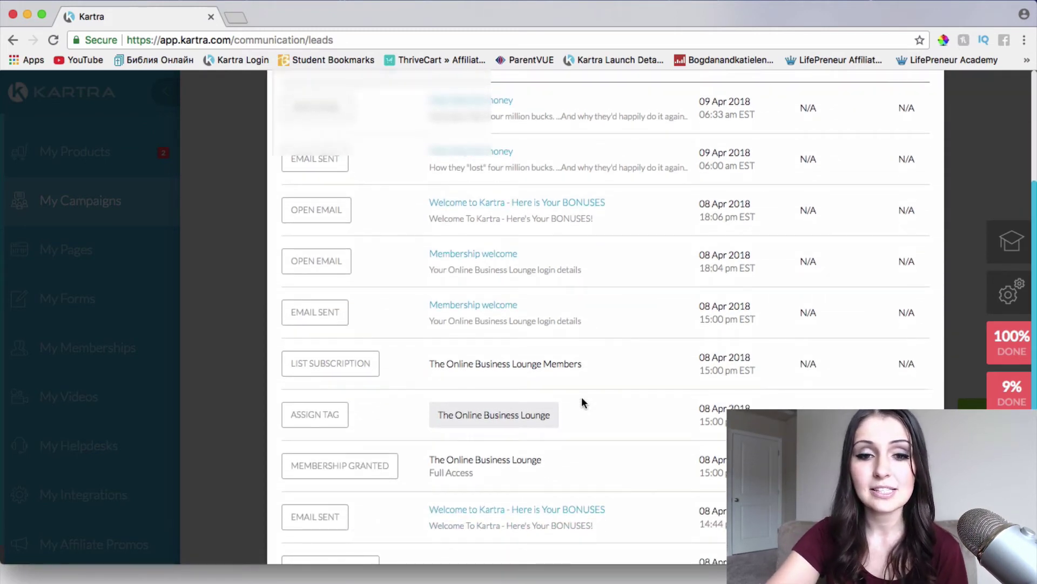
pyautogui.scroll(-2, 582, 400)
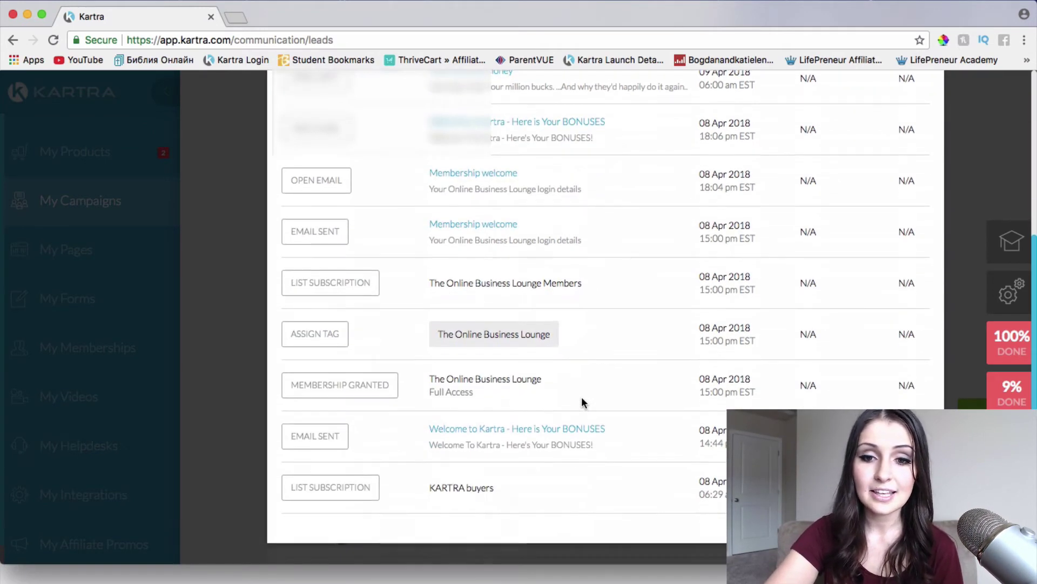
pyautogui.scroll(6, 582, 400)
pyautogui.scroll(1, 581, 403)
pyautogui.scroll(-5, 581, 403)
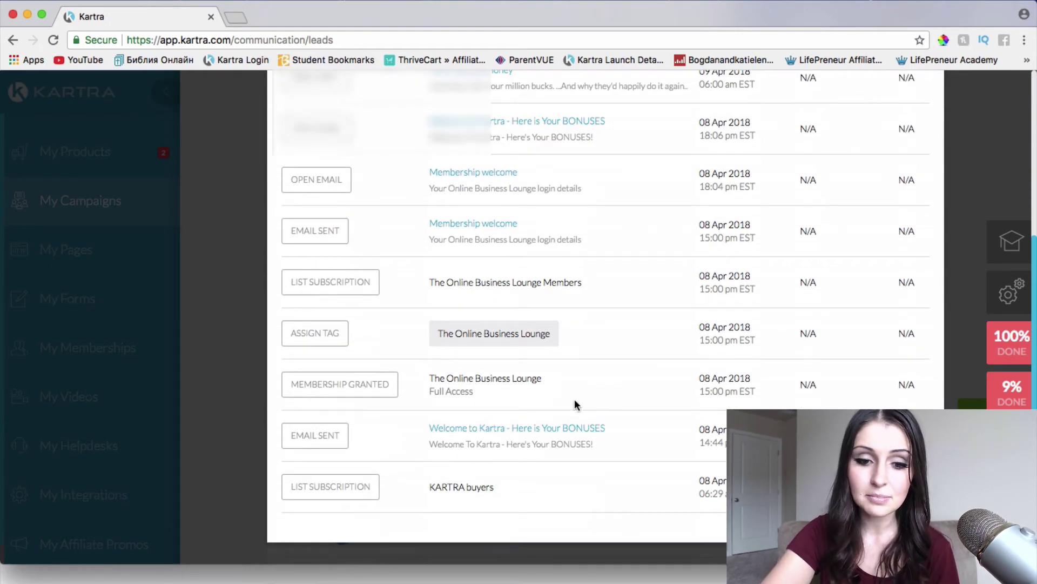
pyautogui.scroll(10, 472, 495)
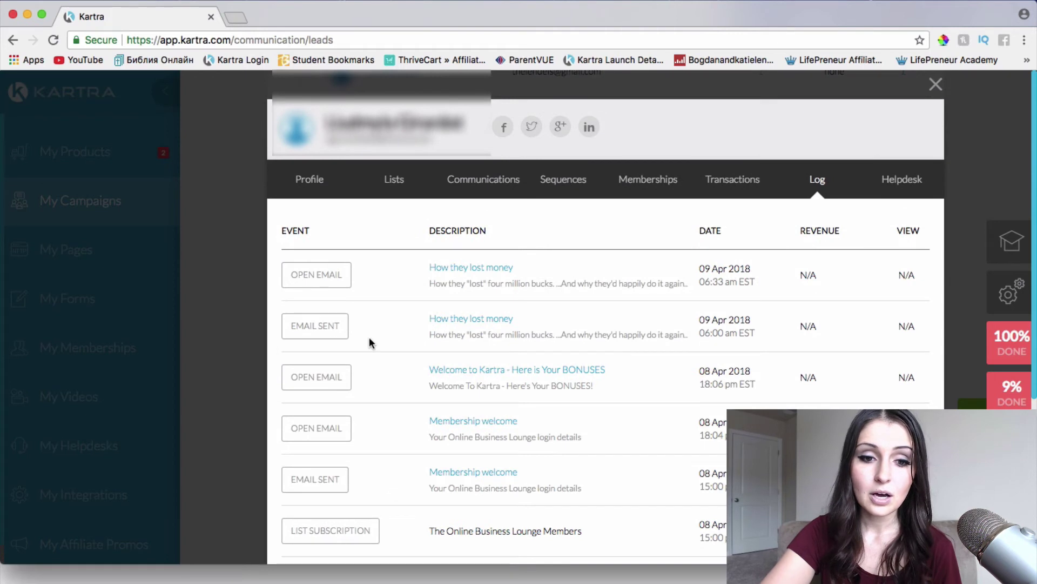
pyautogui.scroll(-3, 318, 379)
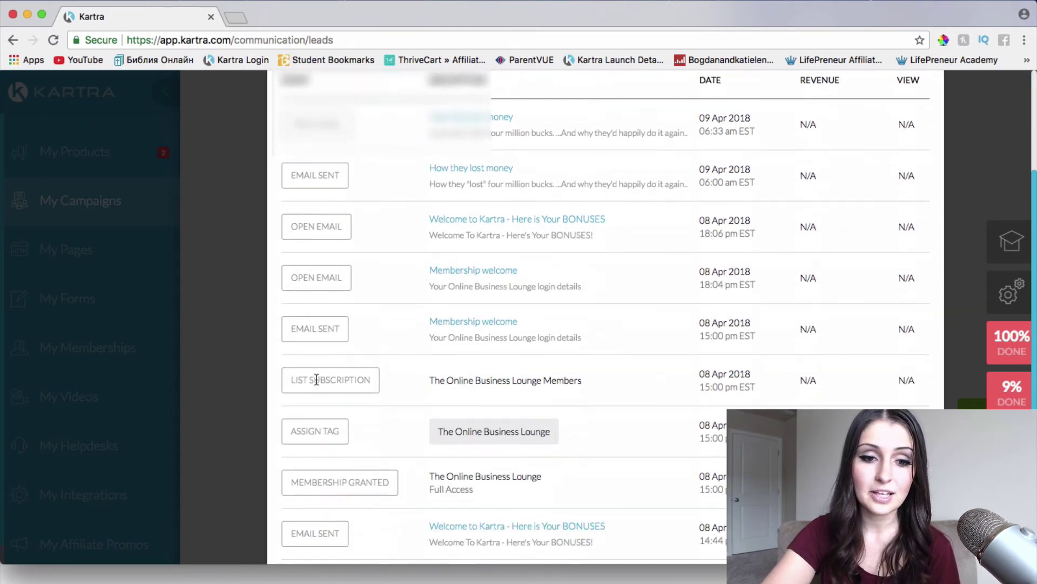
pyautogui.scroll(-1, 317, 380)
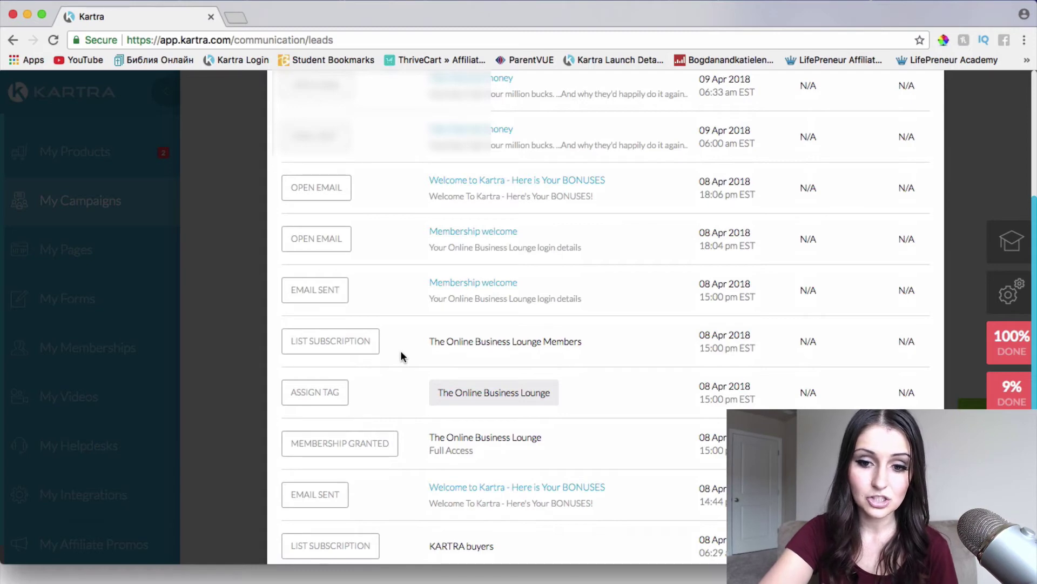
pyautogui.scroll(-1, 401, 356)
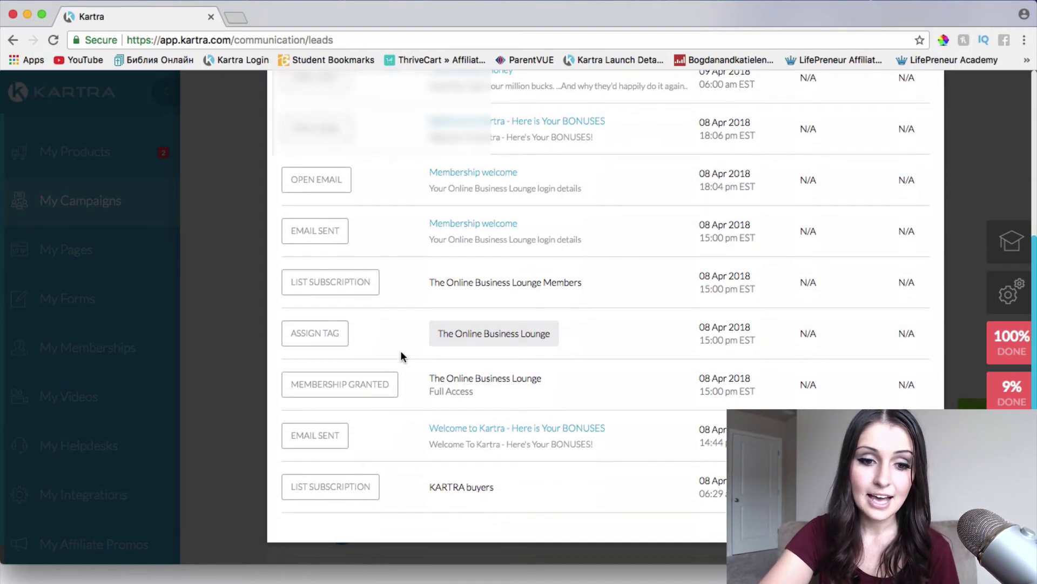
pyautogui.scroll(5, 401, 352)
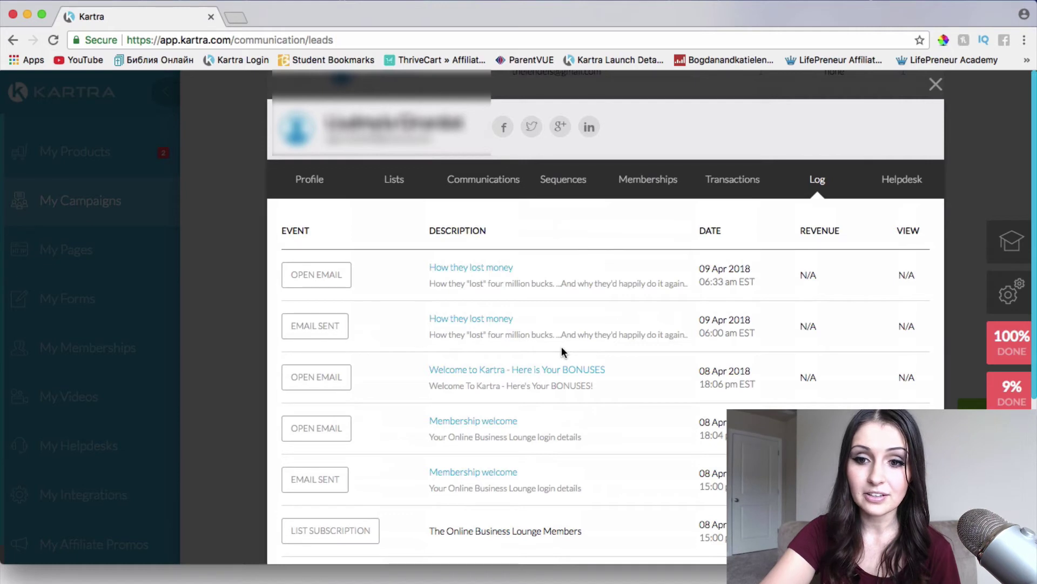
# Step: Open the Helpdesk tab, which shows no support tickets for this contact
pyautogui.click(924, 178)
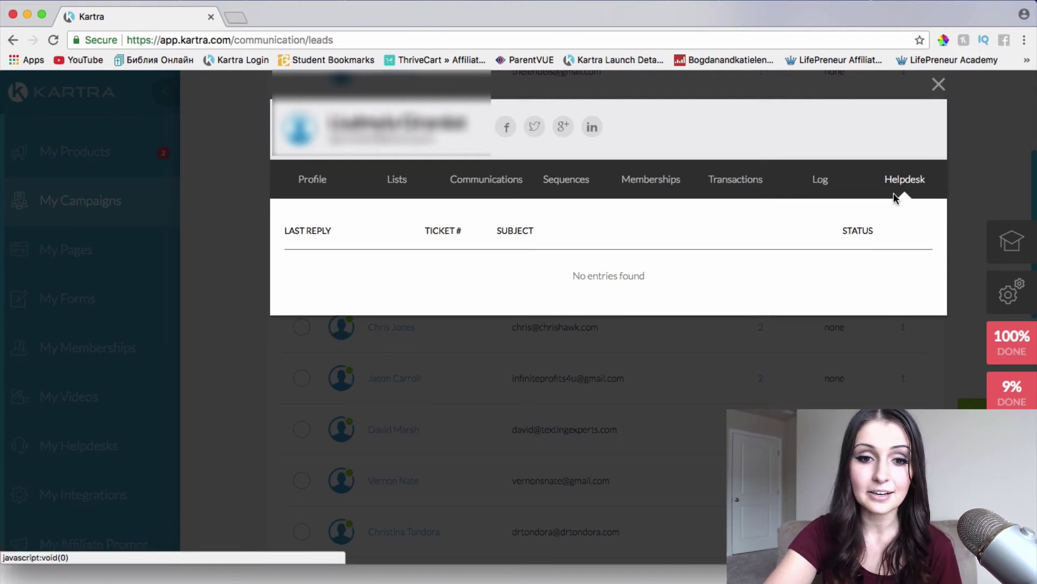
# Step: Close the lead's record with Escape to return to the Leads list
pyautogui.press('Escape')
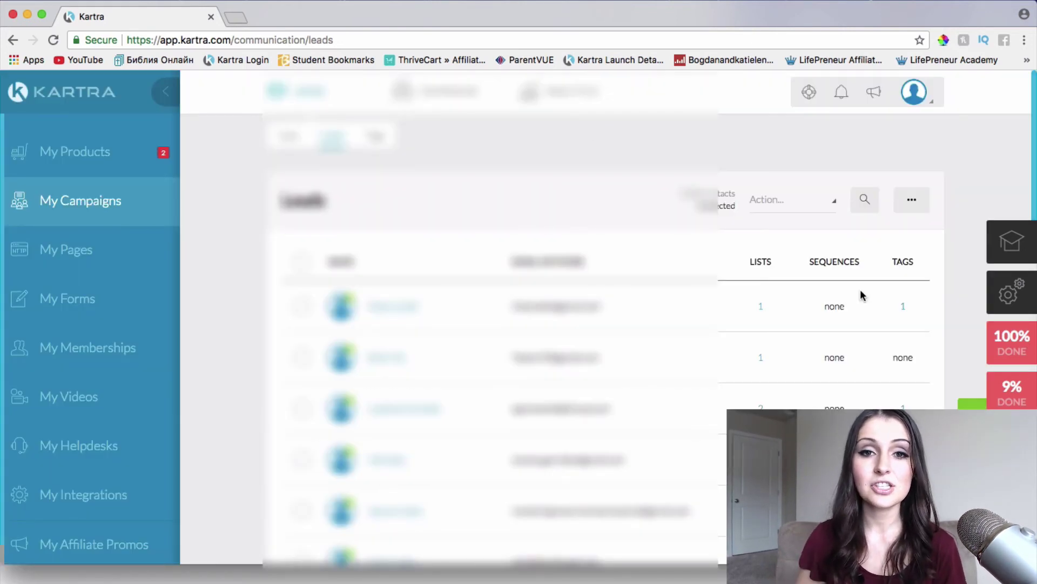